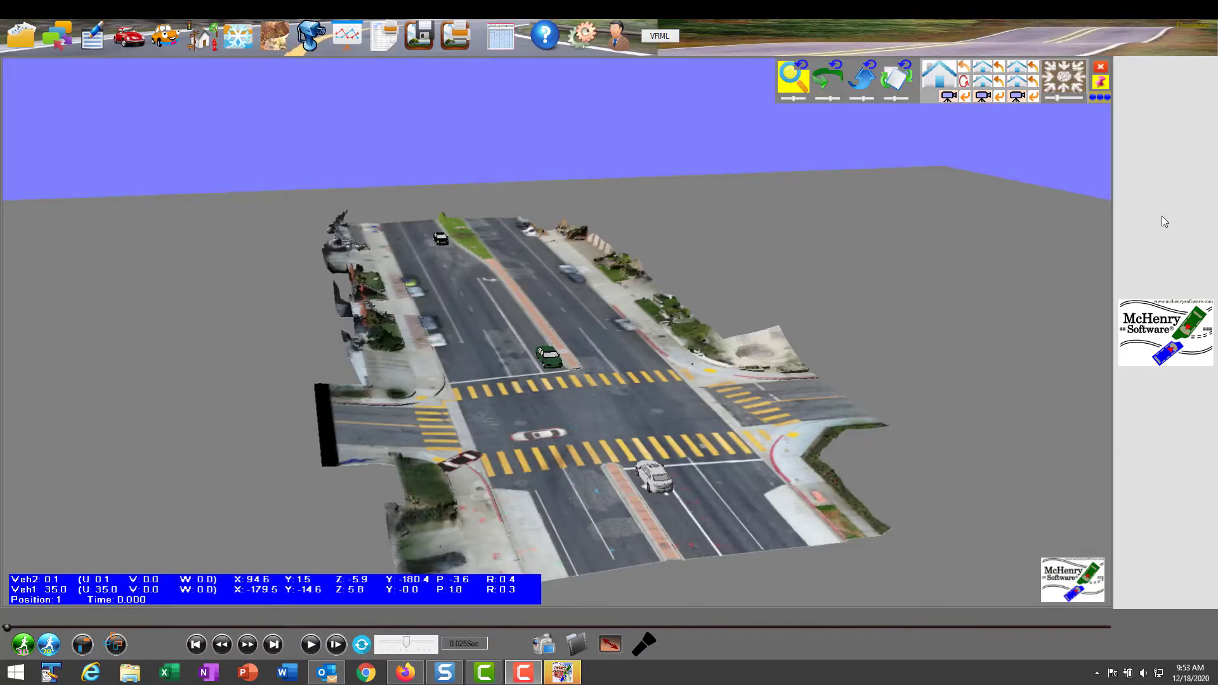
Load the VRML meshes of the intersection with its buildings, trees and light poles into the accident scene.
left_click(280, 38)
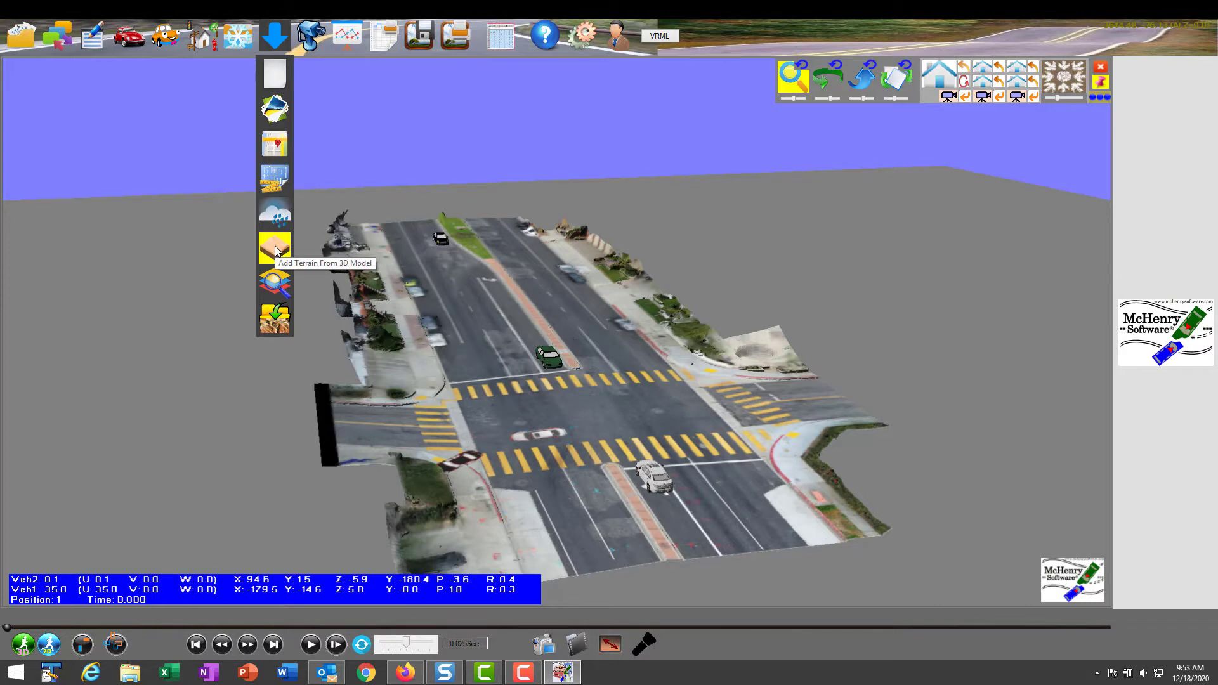
left_click(272, 282)
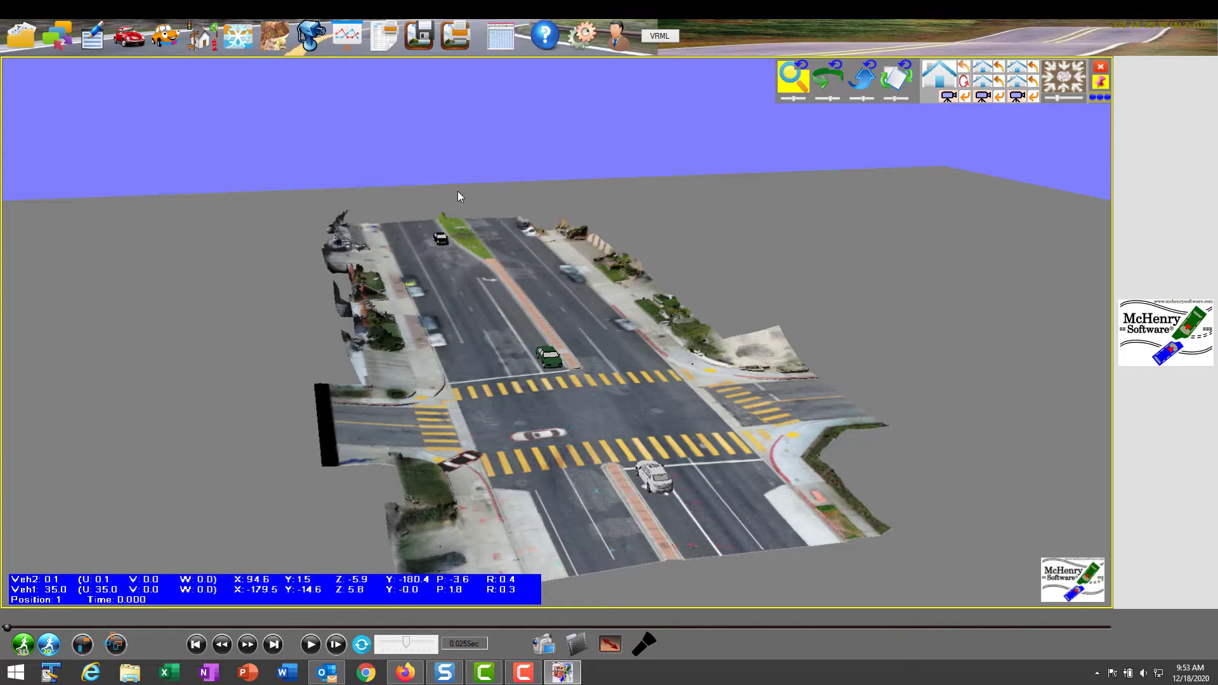
left_click(663, 36)
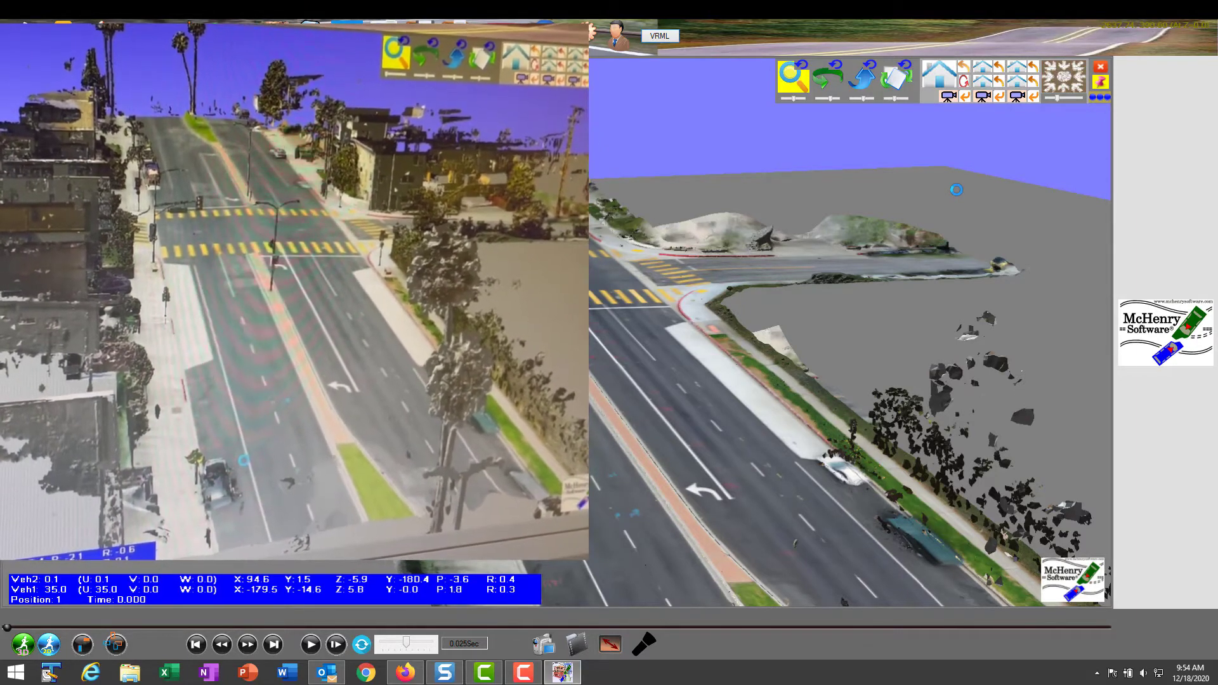
left_click(956, 190)
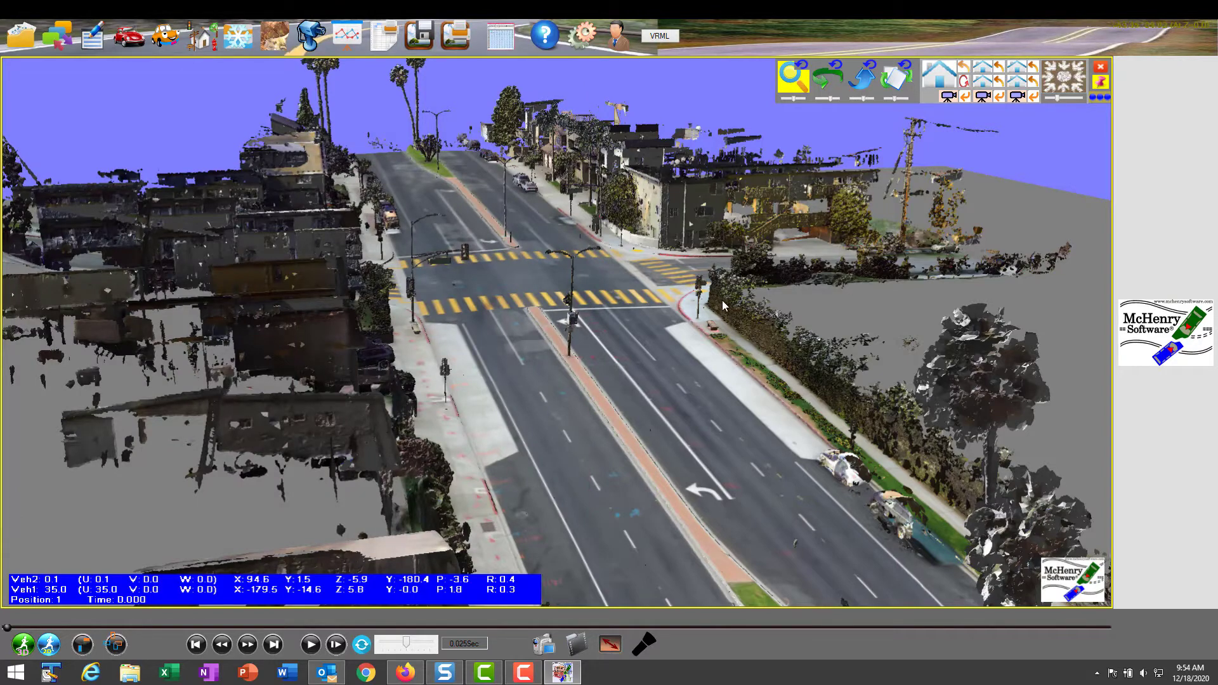
scroll(668, 288, "up", 5)
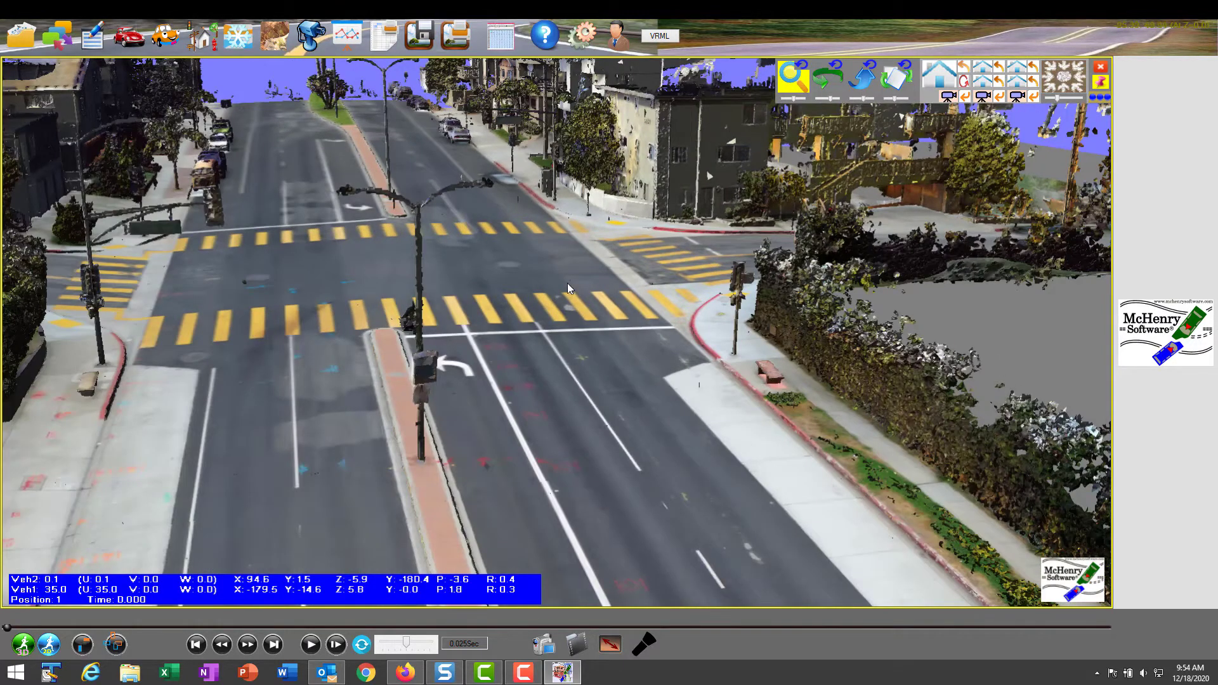
scroll(567, 283, "up", 5)
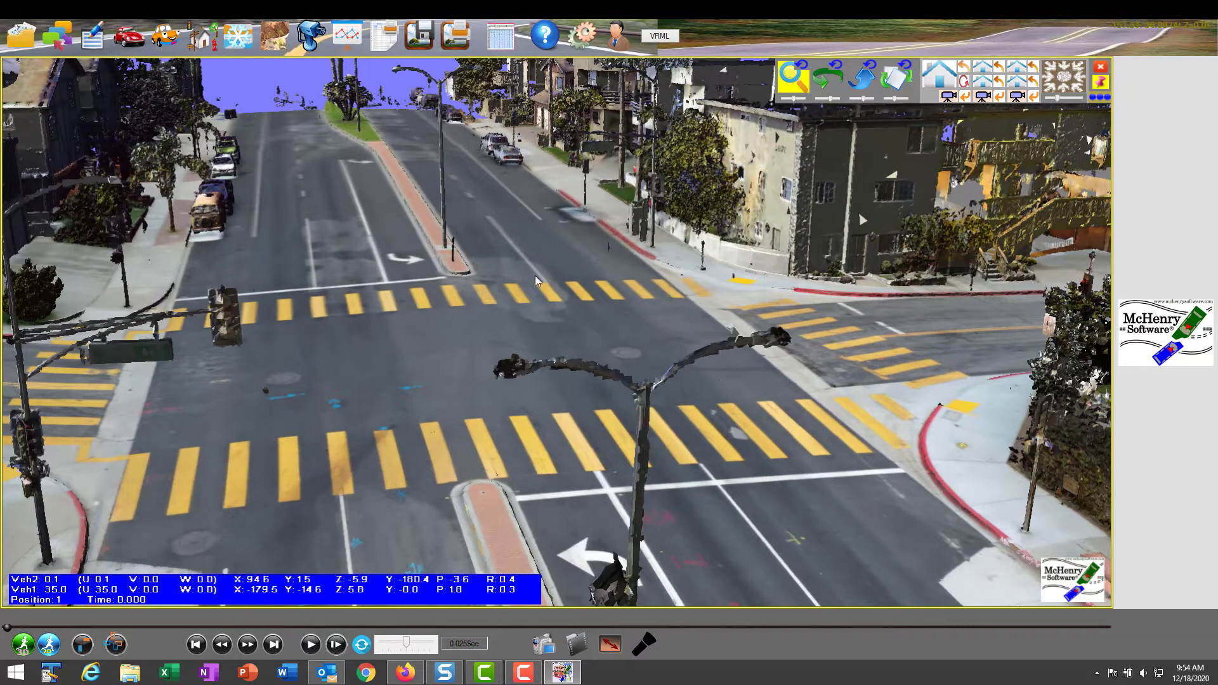
Select the VRML mesh with all meshes set to move together and set its elevation to -31.0.
left_click(451, 264)
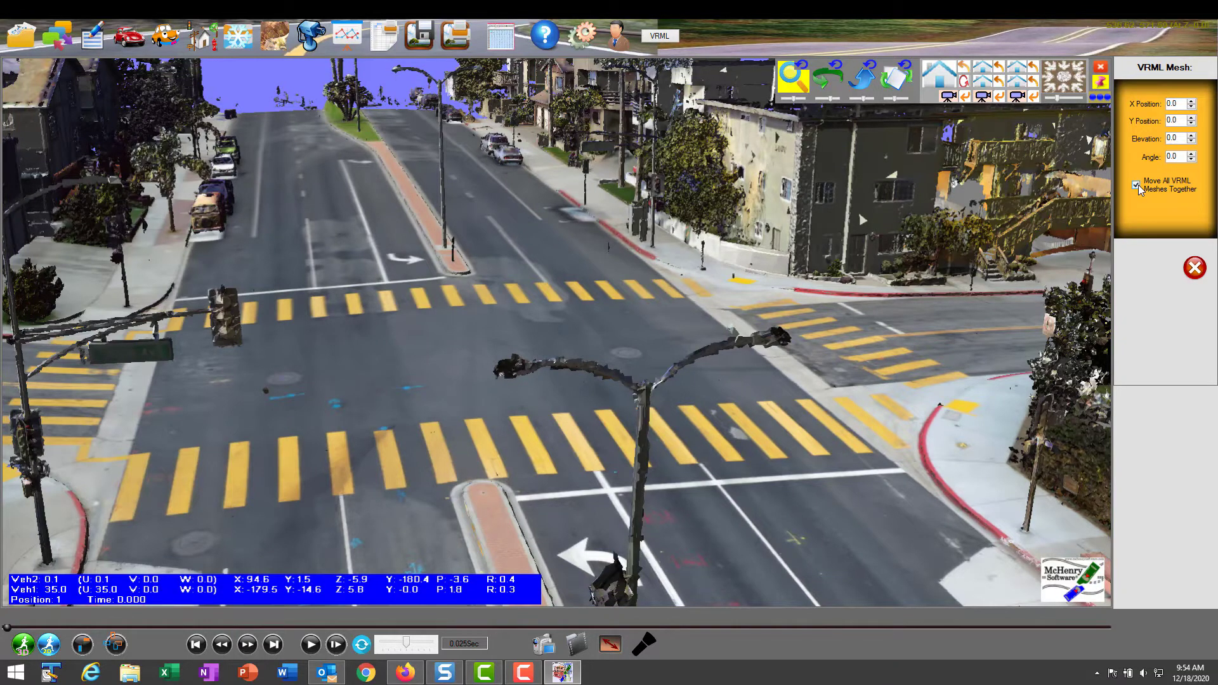
left_click(1191, 141)
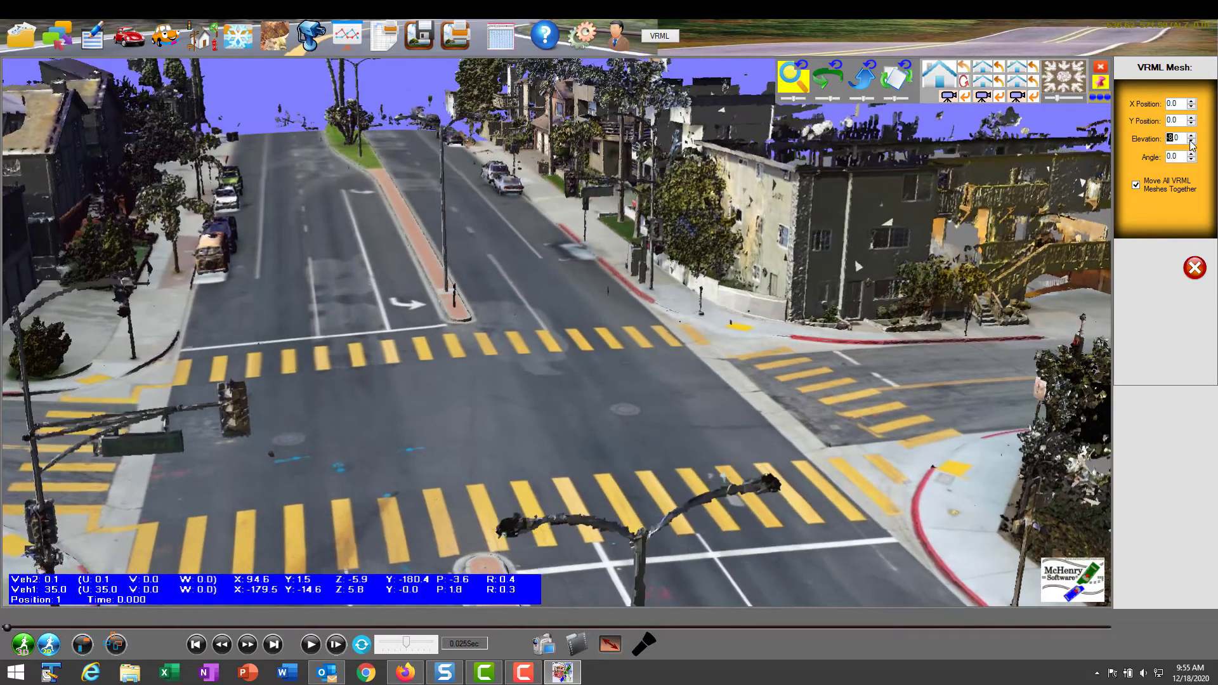
left_click_drag(1191, 144, 1190, 144)
left_click_drag(640, 473, 629, 305)
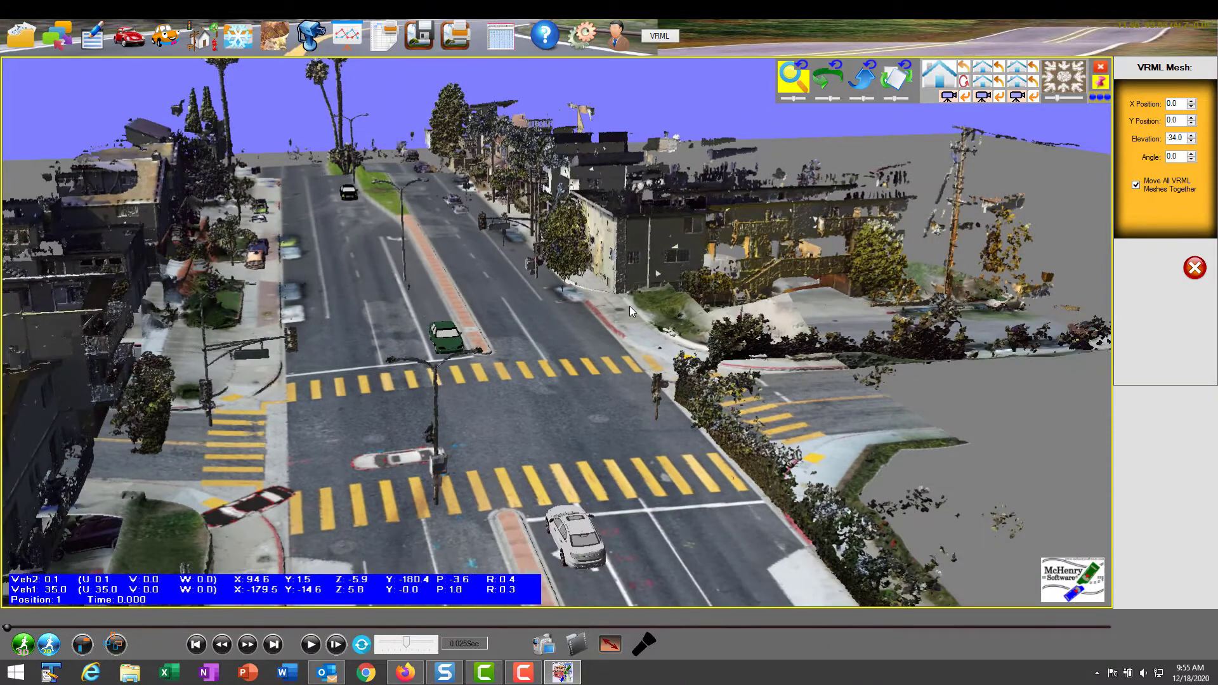
scroll(629, 305, "up", 2)
scroll(636, 315, "down", 3)
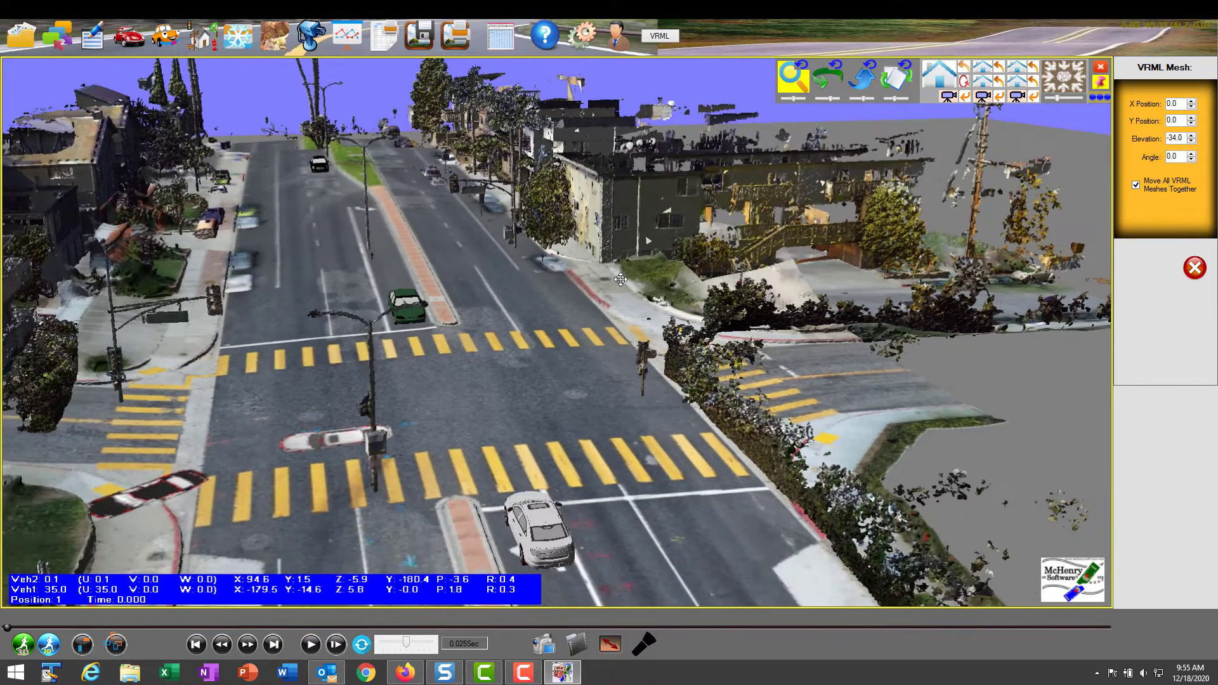
left_click(1191, 136)
left_click(1191, 136)
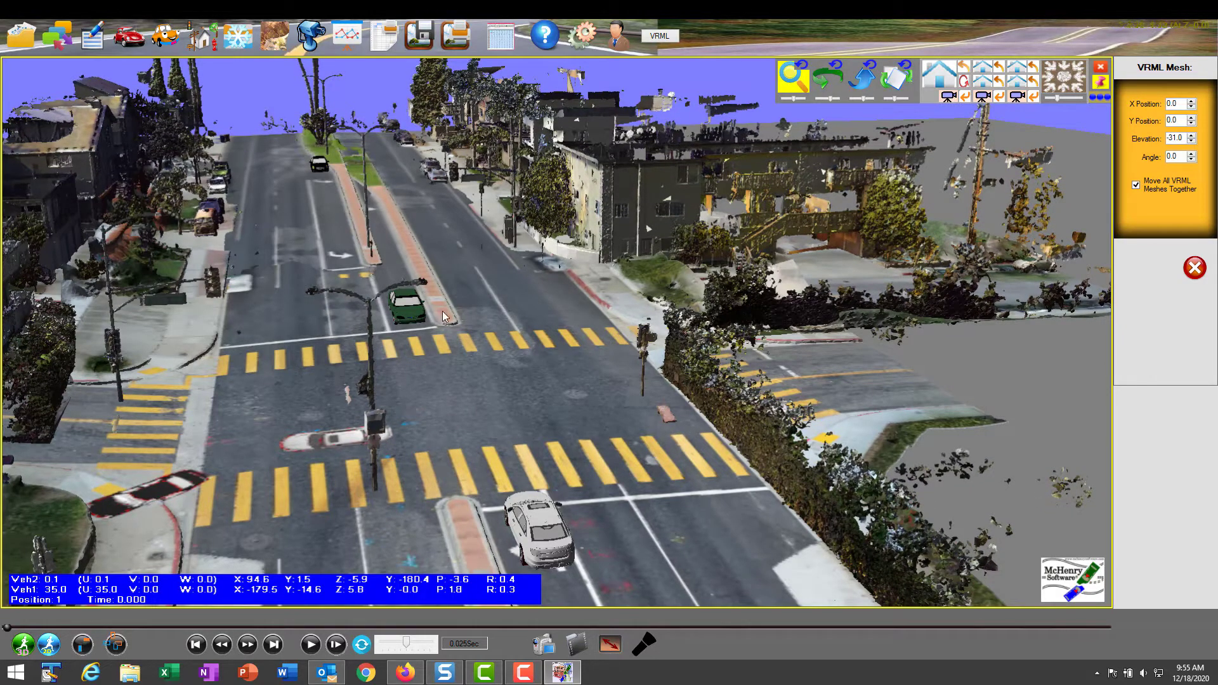
Shift the VRML meshes sideways to a Y position of 10.0.
left_click(1191, 118)
left_click(1191, 119)
left_click(1192, 118)
left_click(1192, 119)
left_click(1191, 119)
left_click(1191, 119)
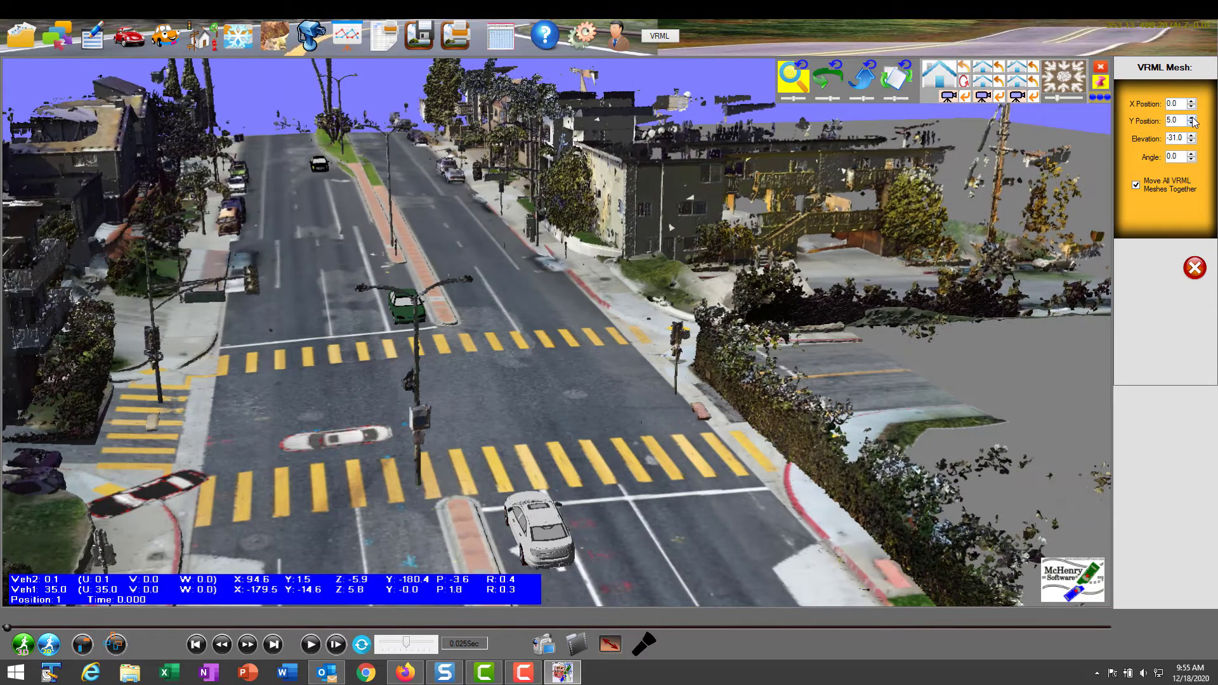
left_click(1191, 119)
left_click(1191, 119)
left_click(1191, 119)
left_click(1191, 119)
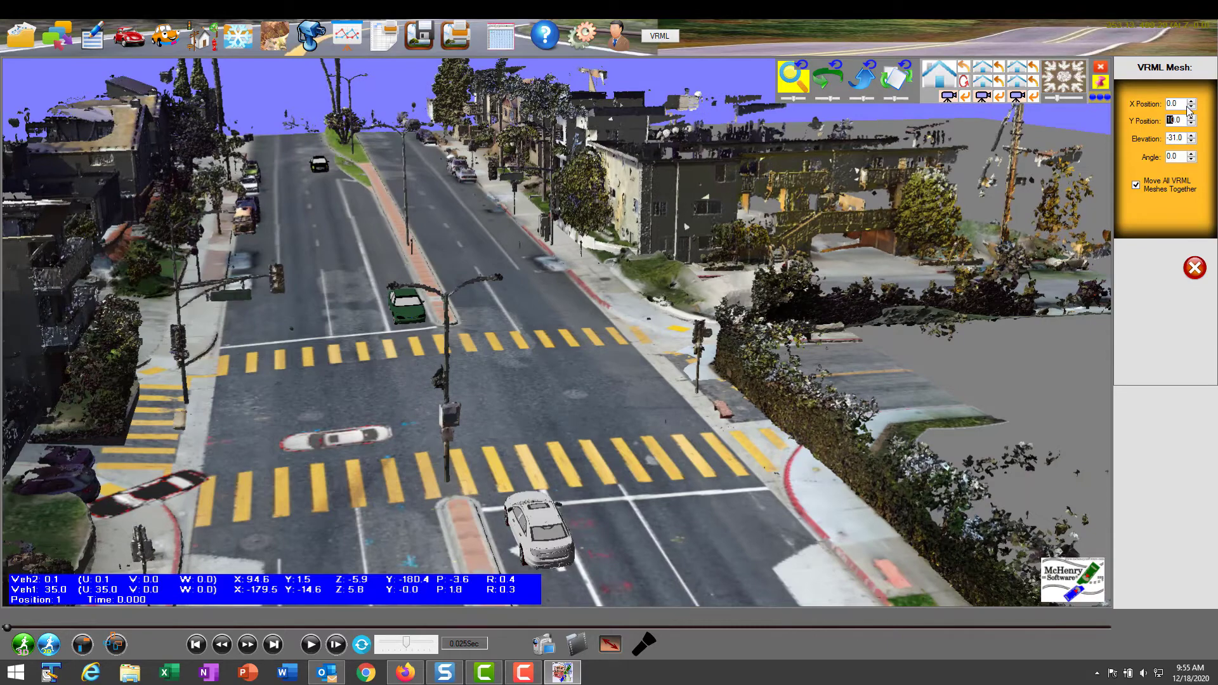
Shift the VRML meshes along the road to an X position of 42.0.
left_click(1192, 102)
left_click(1192, 101)
left_click(1191, 101)
left_click(1192, 101)
left_click(1192, 101)
left_click(1192, 101)
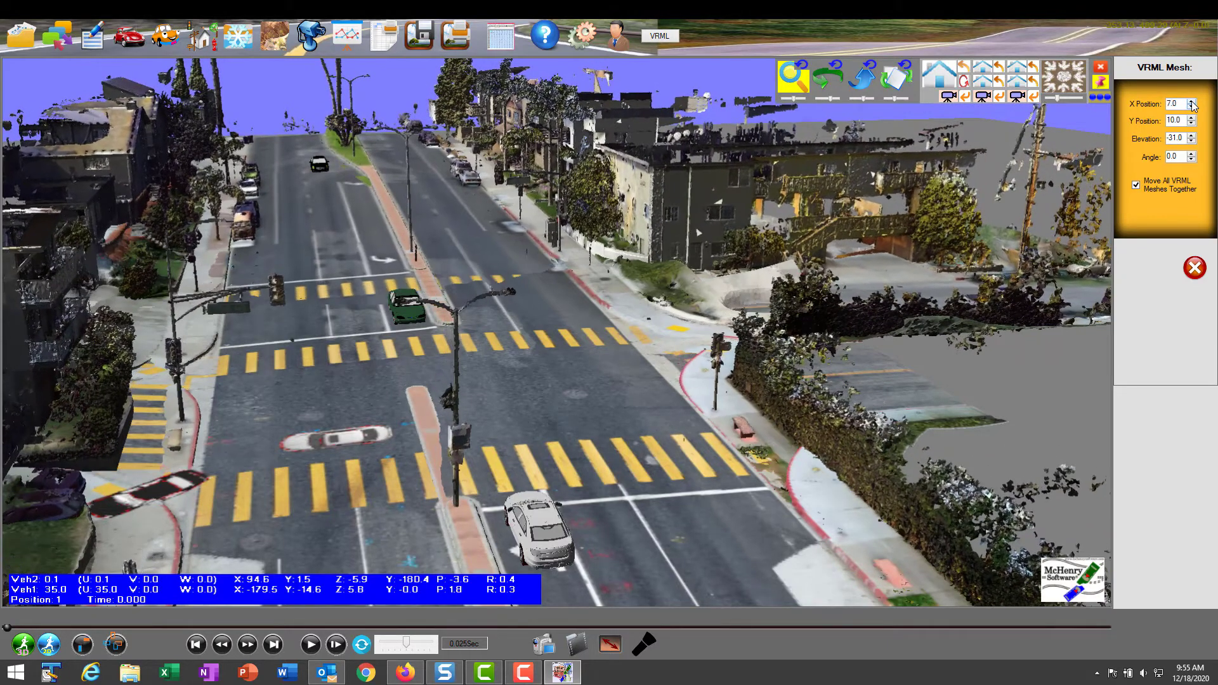
left_click(1192, 101)
left_click(1192, 102)
left_click(1191, 102)
left_click(1191, 101)
left_click(1191, 102)
left_click(1192, 102)
left_click(1192, 102)
left_click(1192, 102)
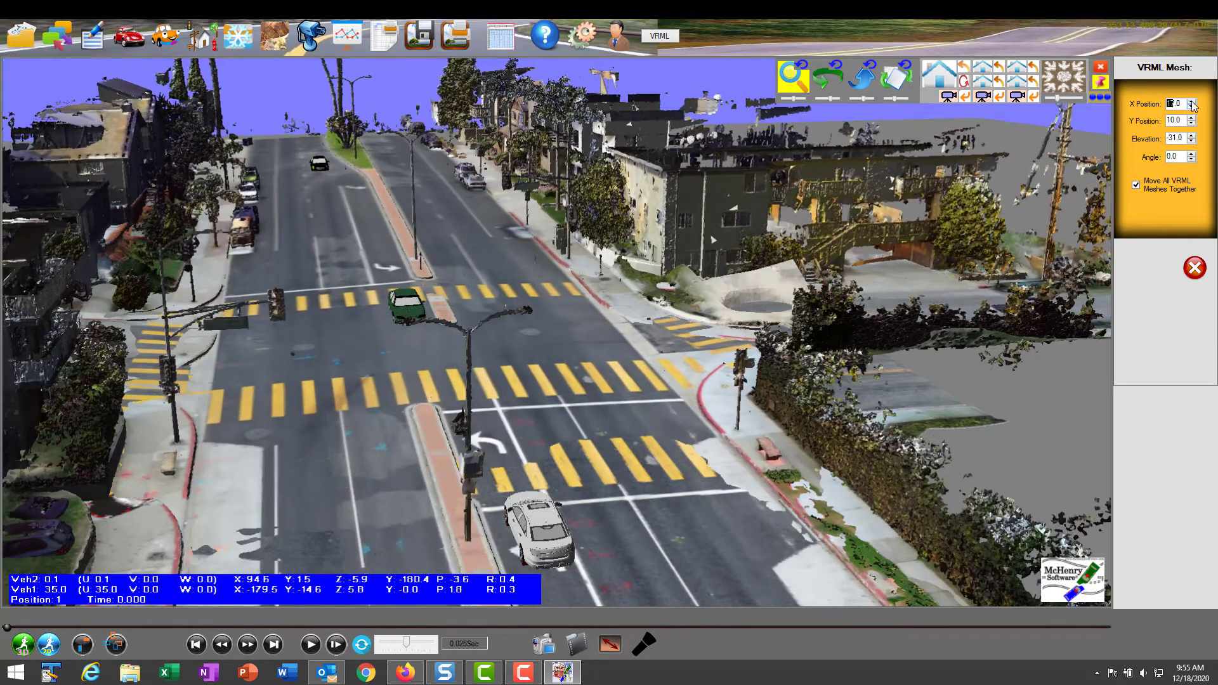
left_click(1192, 101)
left_click(1192, 102)
left_click(1192, 102)
left_click(1192, 101)
left_click(1192, 101)
left_click(1192, 102)
left_click(1192, 102)
left_click(1192, 101)
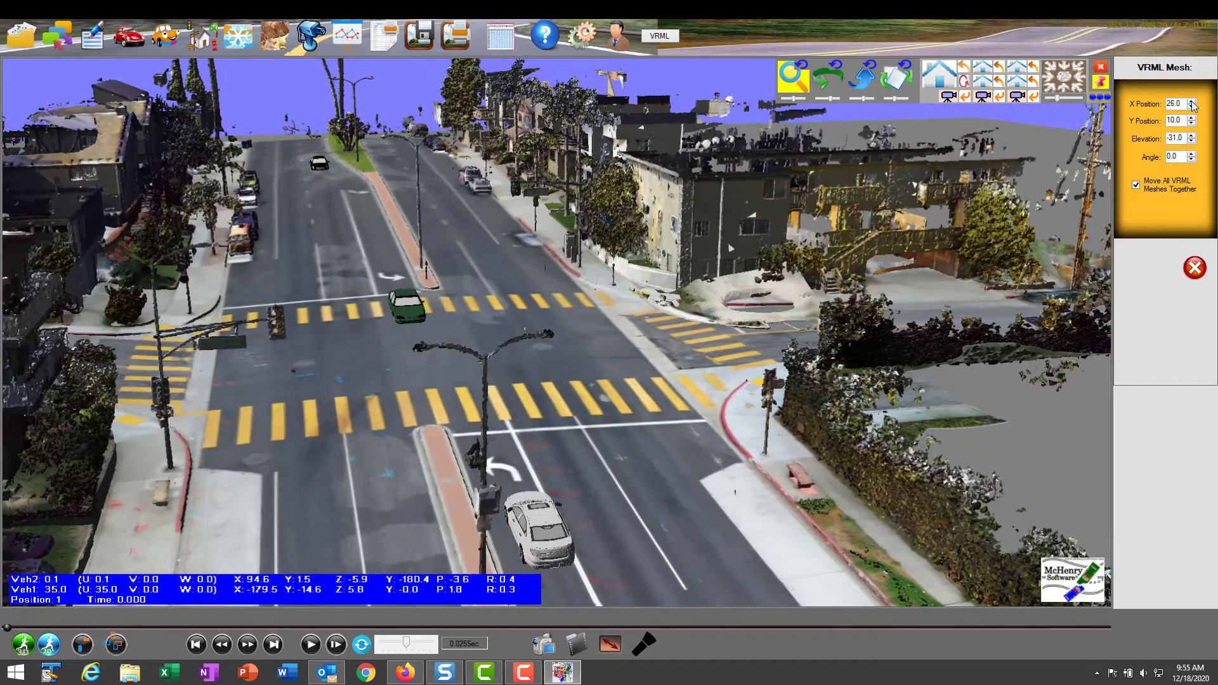
left_click(1192, 101)
left_click(1192, 102)
left_click(1192, 101)
left_click(1192, 102)
left_click(1192, 102)
left_click(1192, 101)
left_click(1192, 101)
left_click(1192, 101)
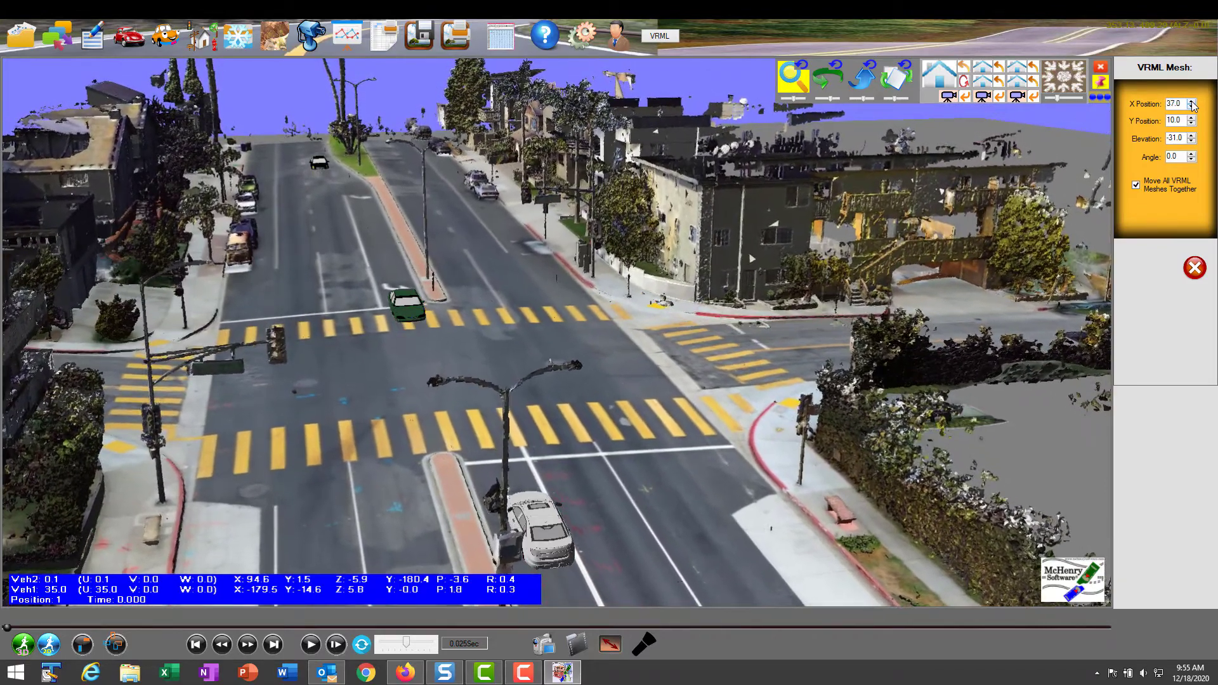
left_click(1192, 101)
left_click(1192, 102)
left_click(1192, 102)
left_click(1192, 102)
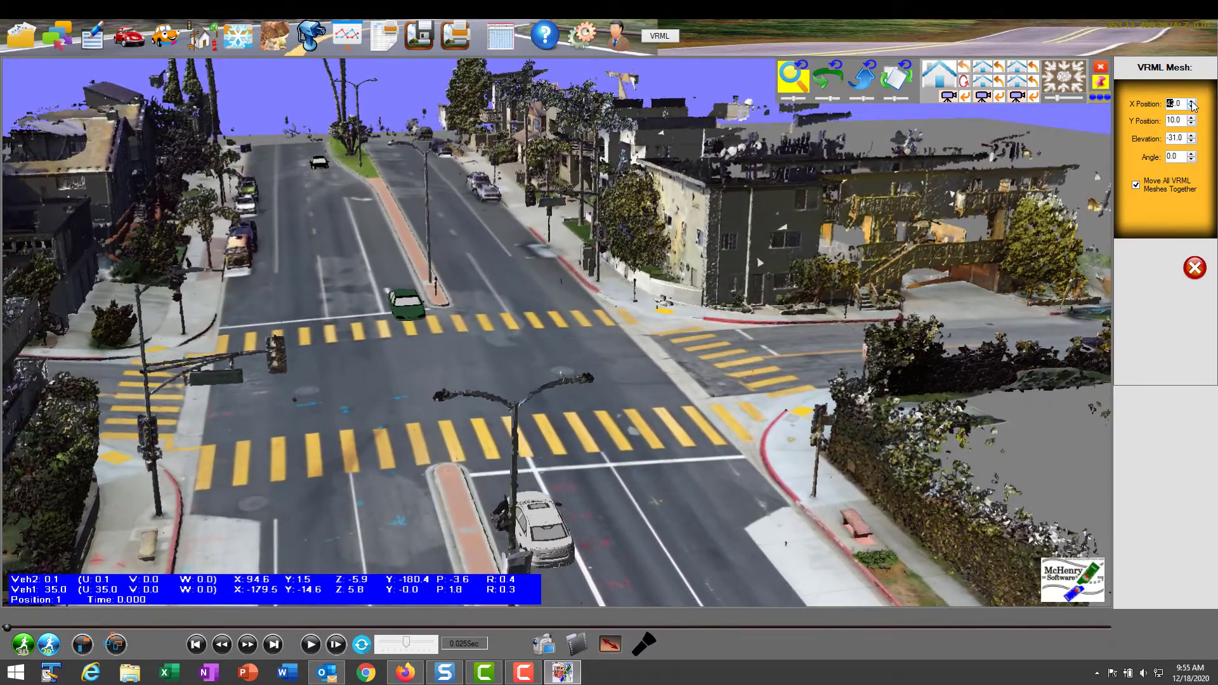
Lower the VRML meshes to an elevation of -33.0.
left_click(1191, 142)
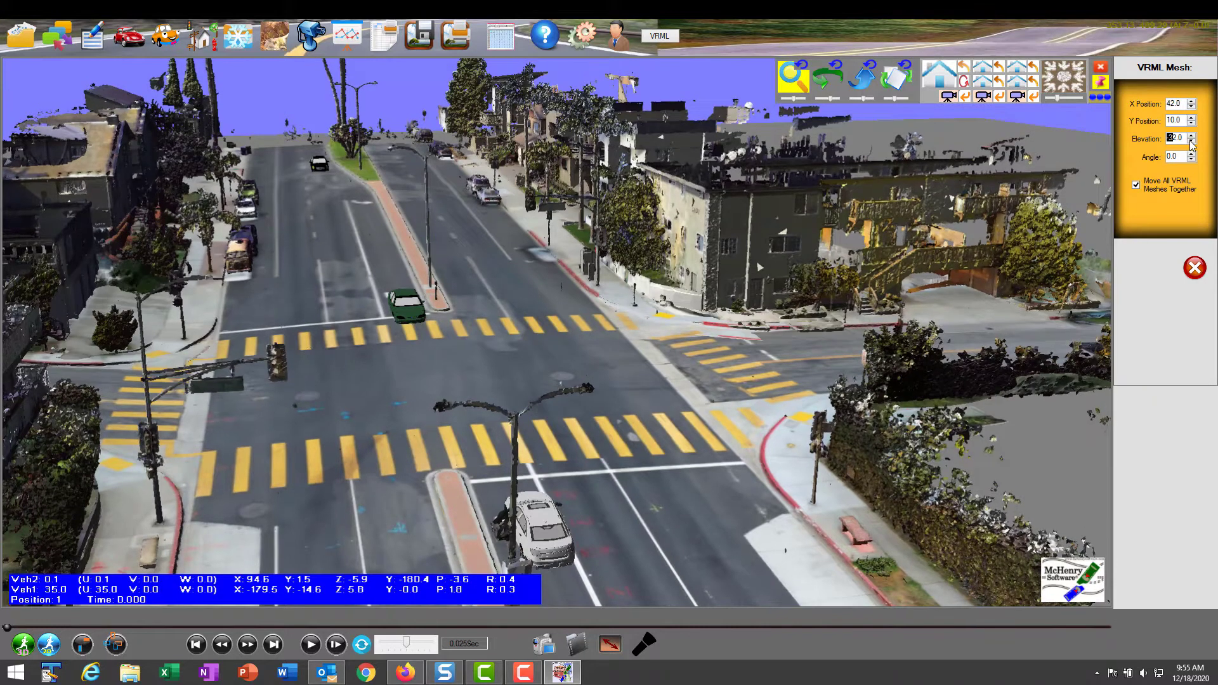
left_click(1191, 142)
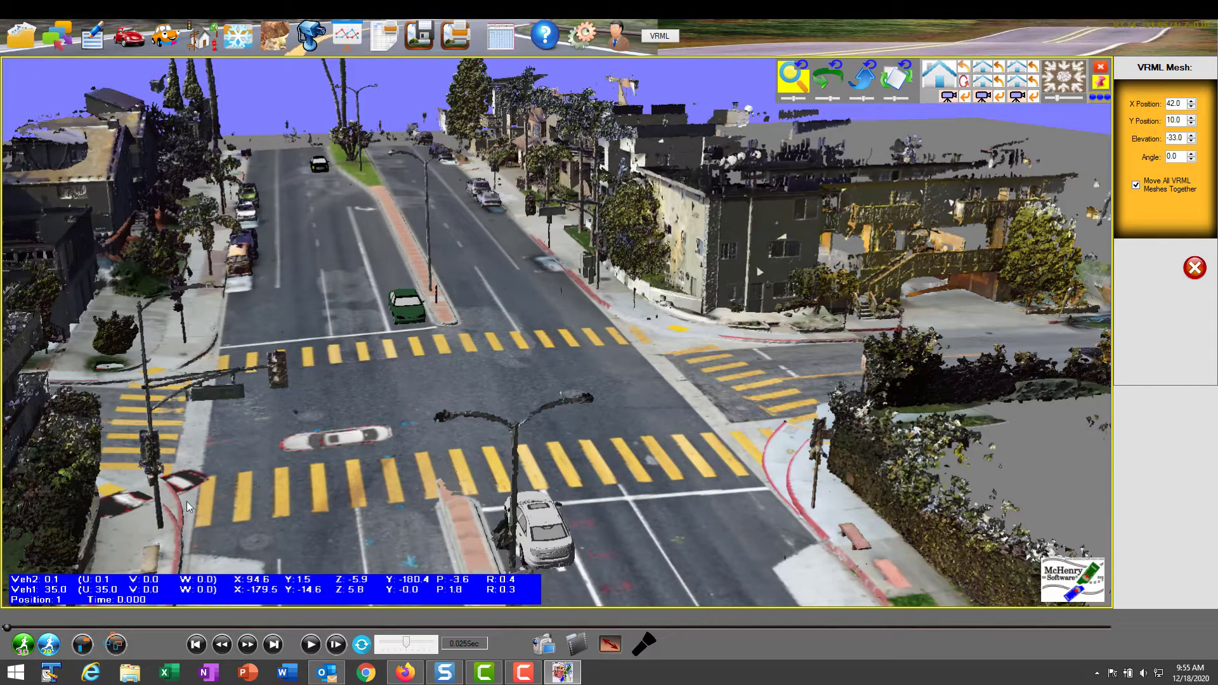
left_click(1191, 118)
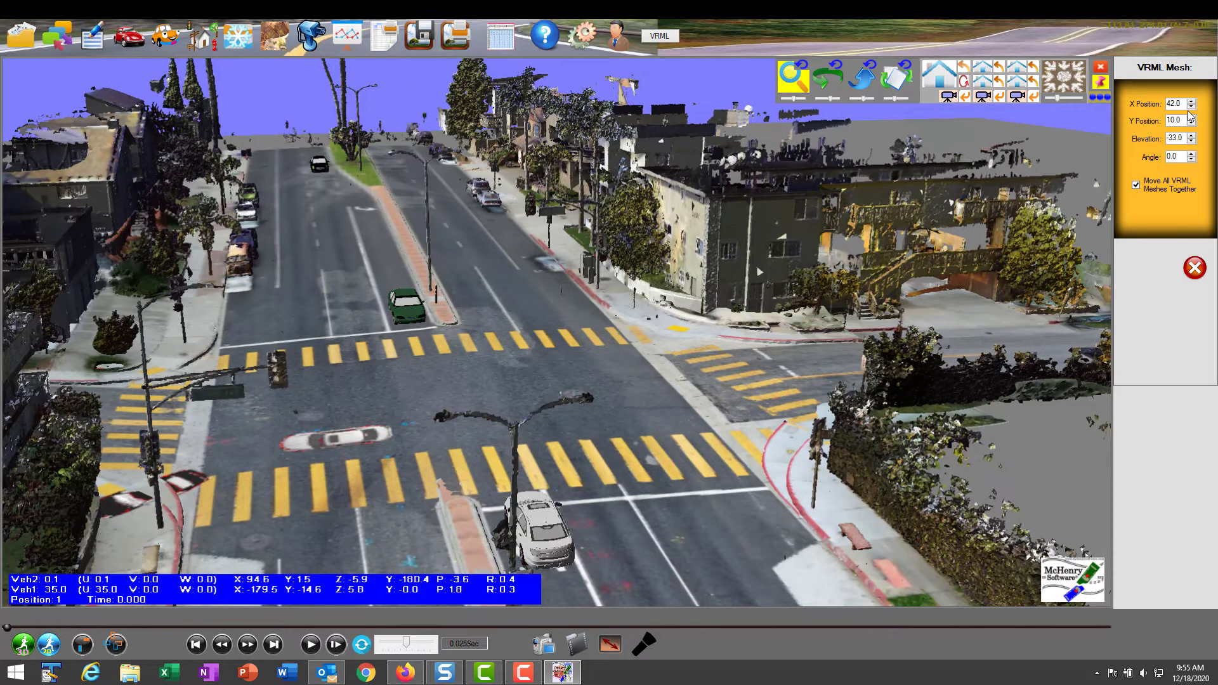
Fine-tune the VRML meshes' alignment with the crosswalks and curbs by setting the X position to 48.0.
left_click(1190, 101)
left_click(1191, 100)
left_click(1191, 101)
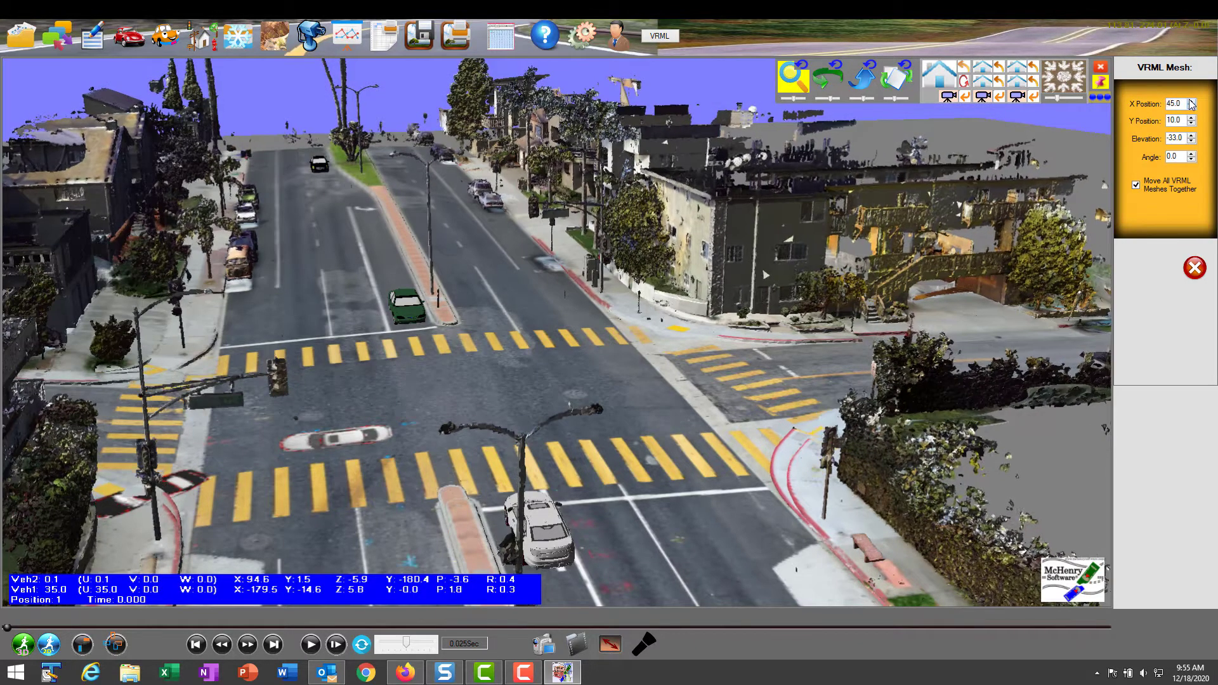
left_click(1191, 101)
left_click(1191, 102)
left_click(1190, 102)
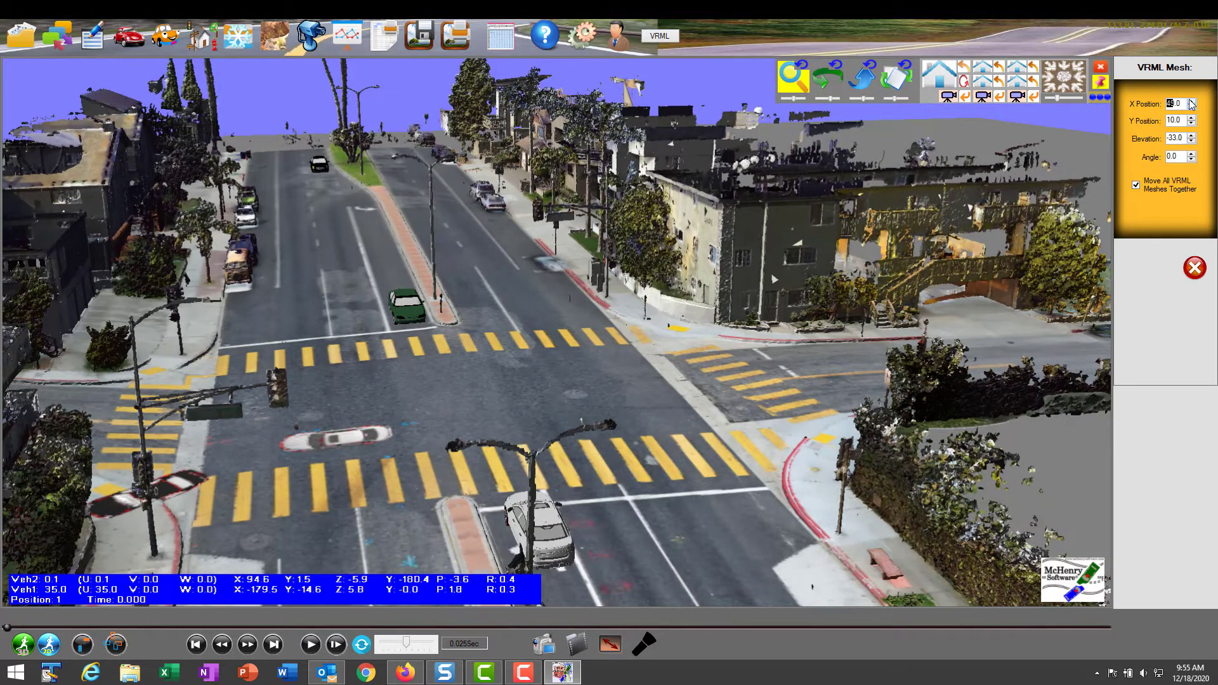
scroll(529, 344, "up", 2)
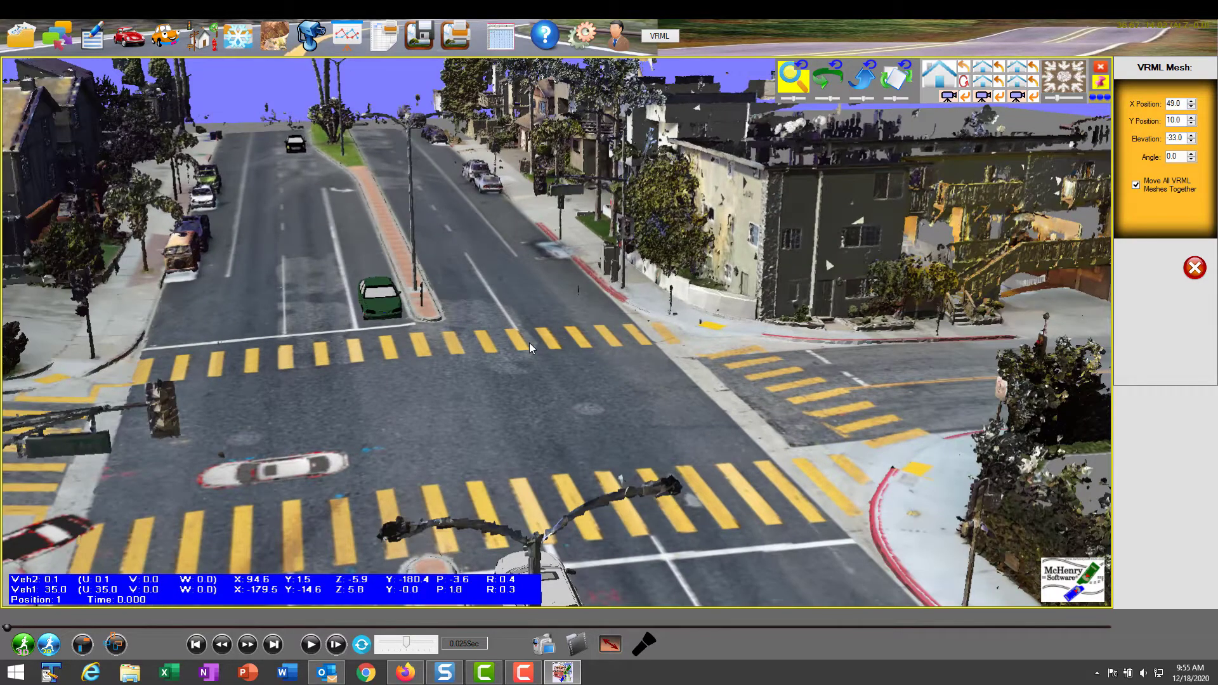
scroll(529, 343, "down", 1)
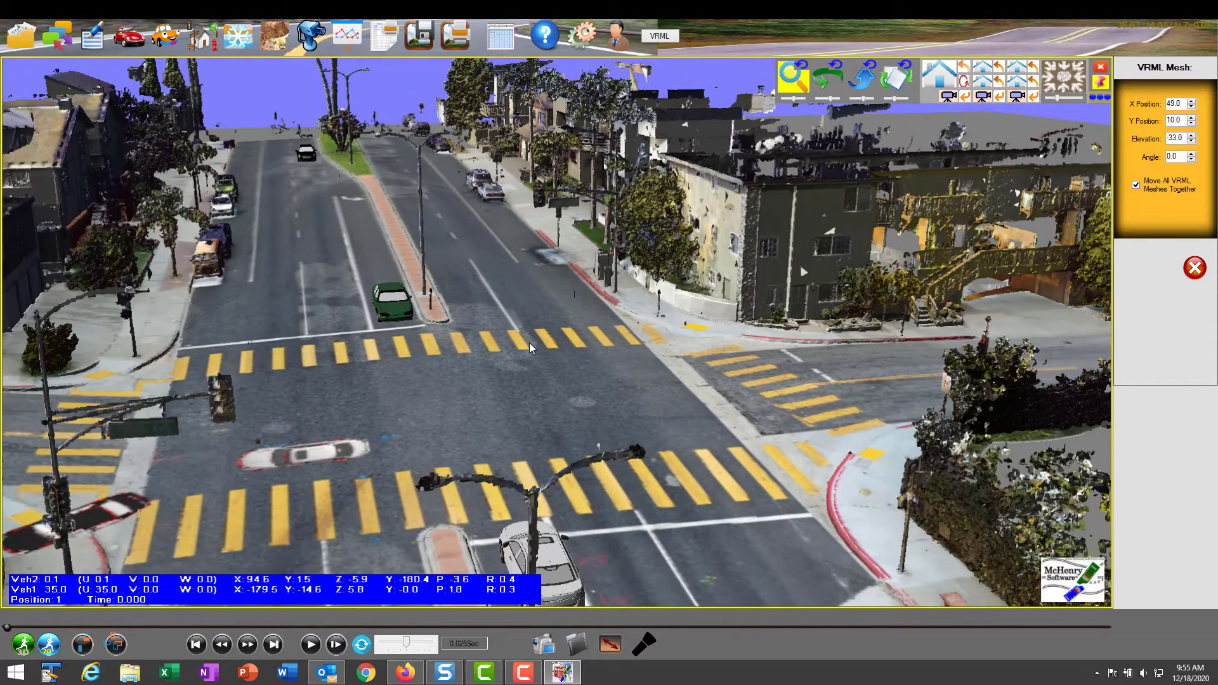
left_click(1191, 106)
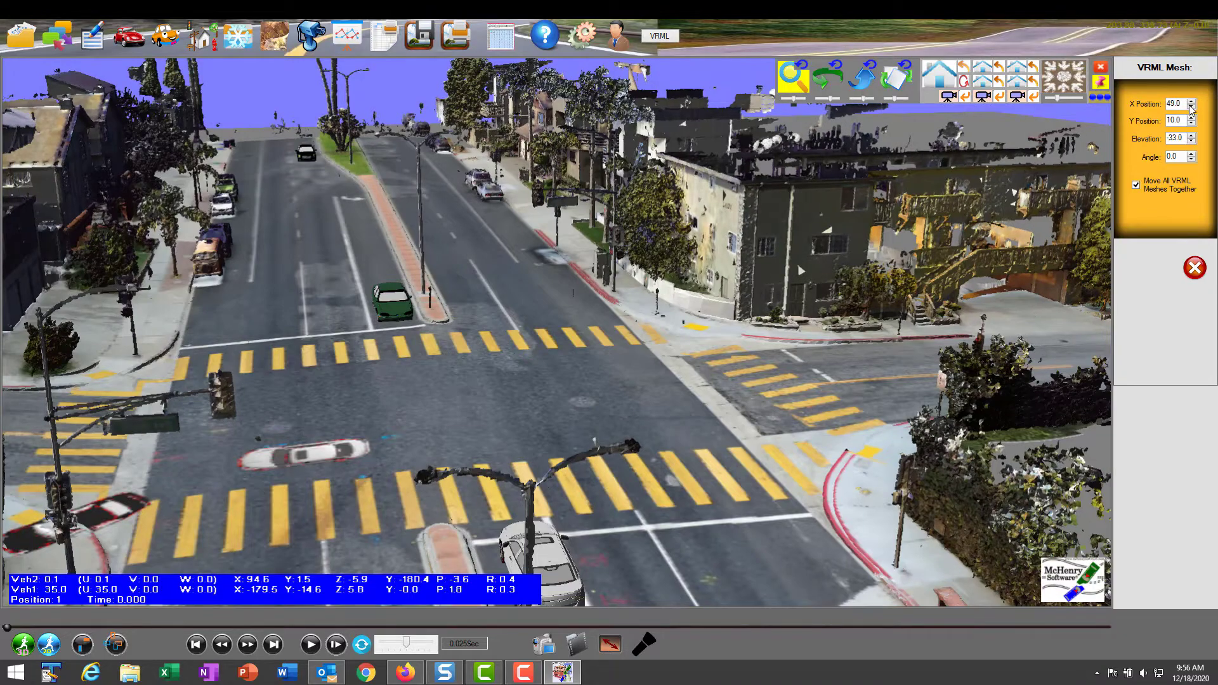
Play the collision simulation and examine the vehicles' motion through the aligned intersection from an orbited view.
scroll(480, 350, "up", 3)
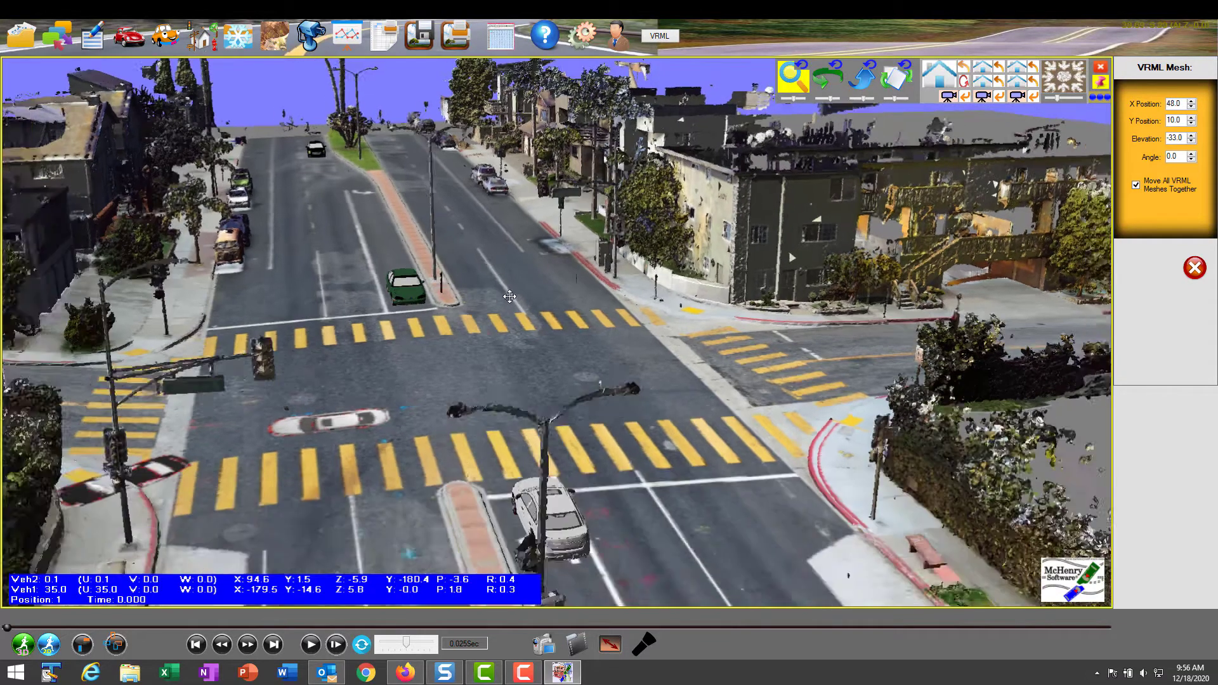
scroll(460, 348, "up", 4)
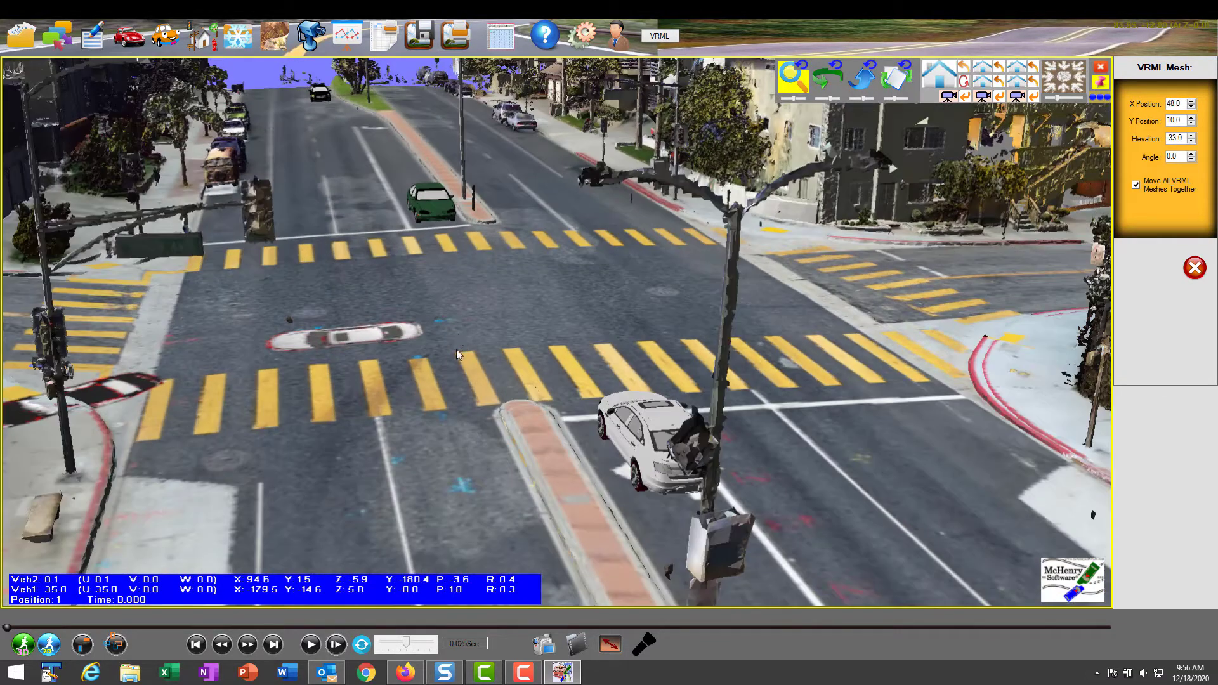
scroll(432, 363, "down", 2)
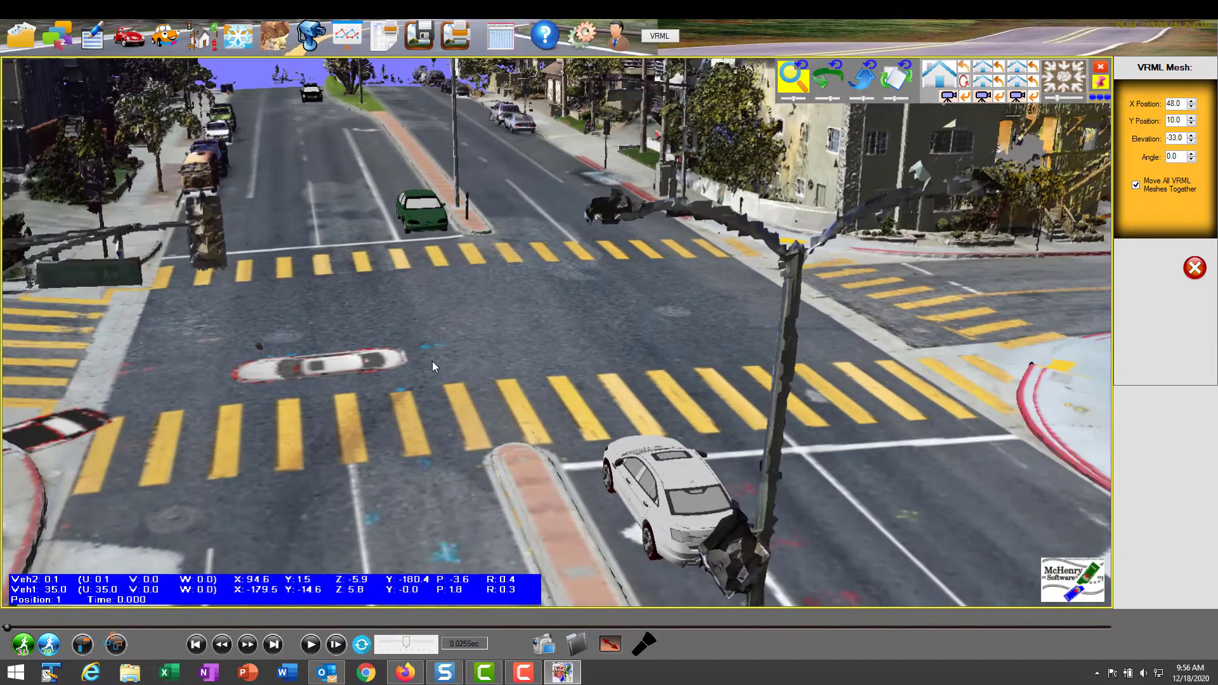
left_click(862, 73)
left_click_drag(812, 111, 699, 202)
left_click_drag(518, 257, 492, 253)
left_click(308, 644)
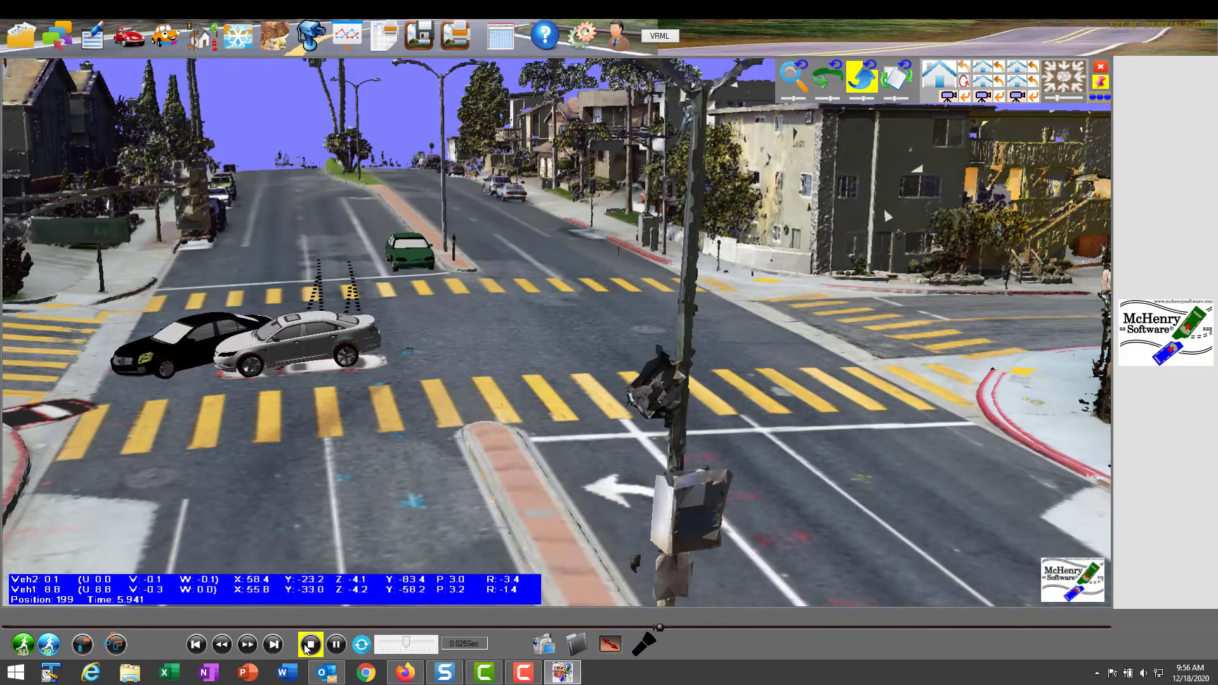
left_click_drag(489, 335, 555, 318)
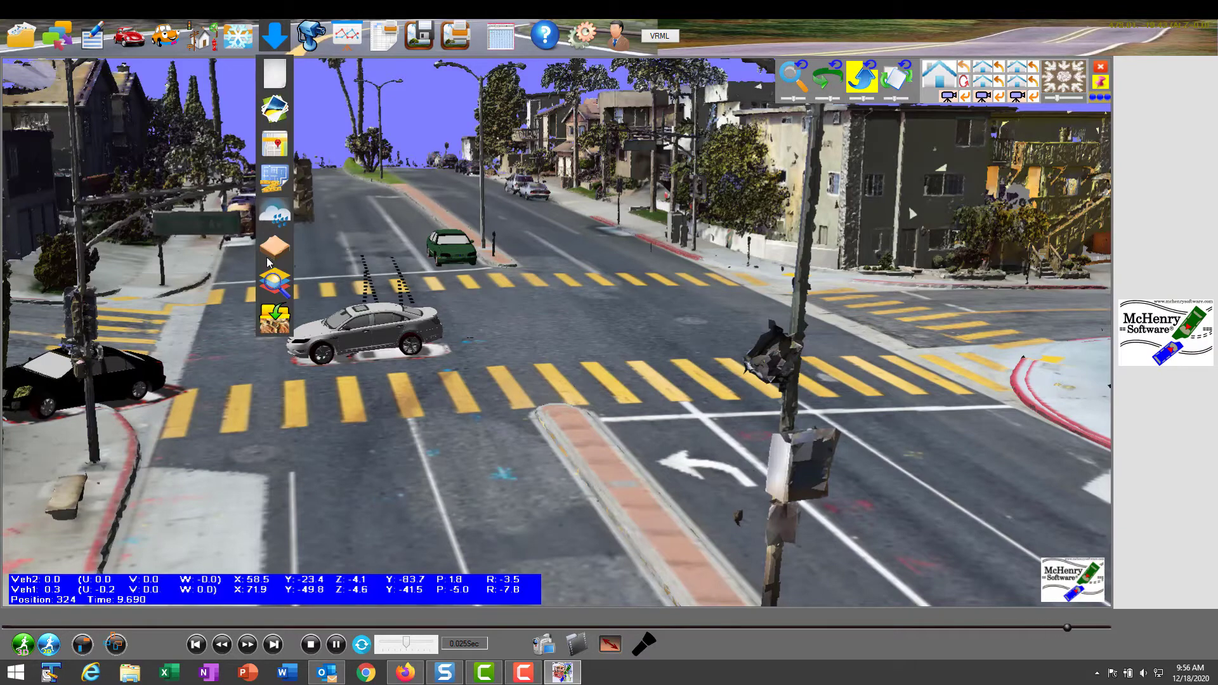
Hide the ground mesh from the 3D file so only the VRML meshes show the road surface.
left_click(275, 292)
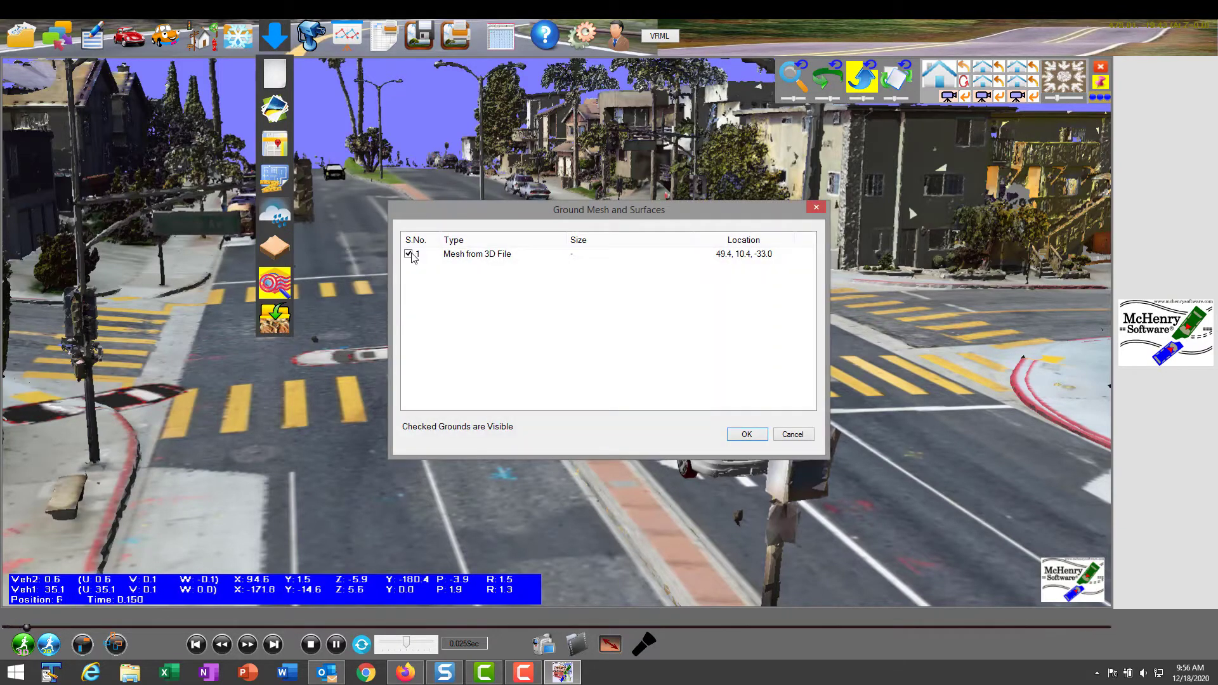
left_click(747, 434)
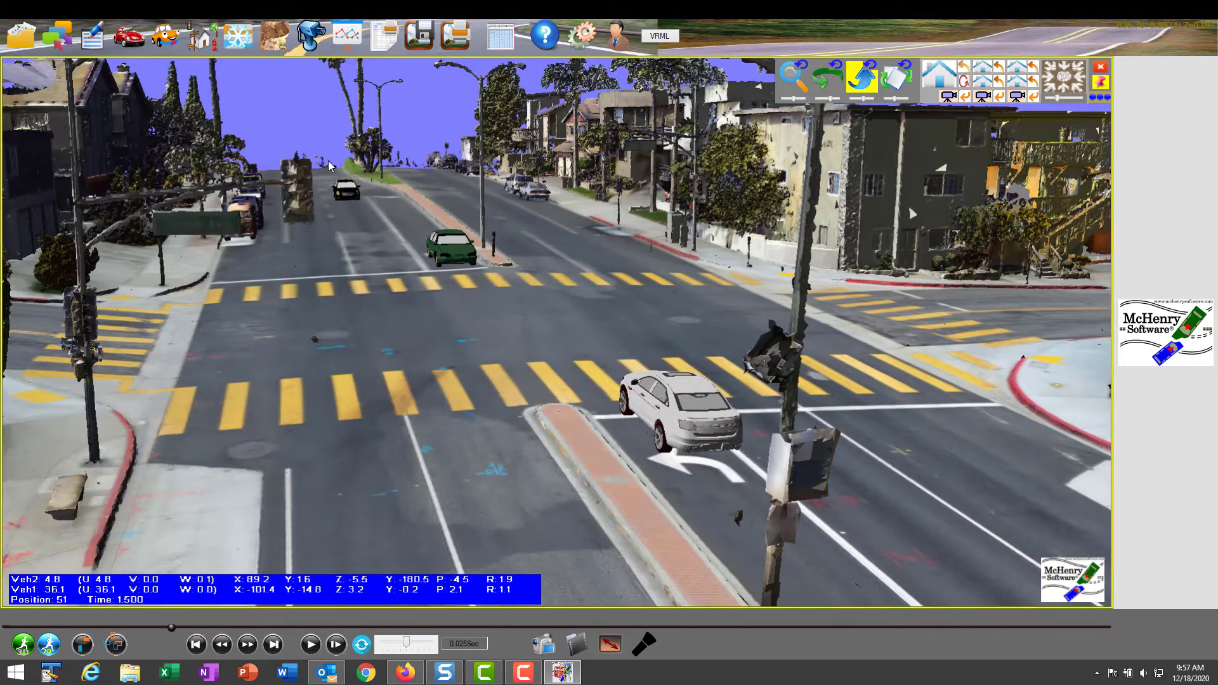
Use tracking camera 5 for the view and play the simulation from it.
left_click(312, 39)
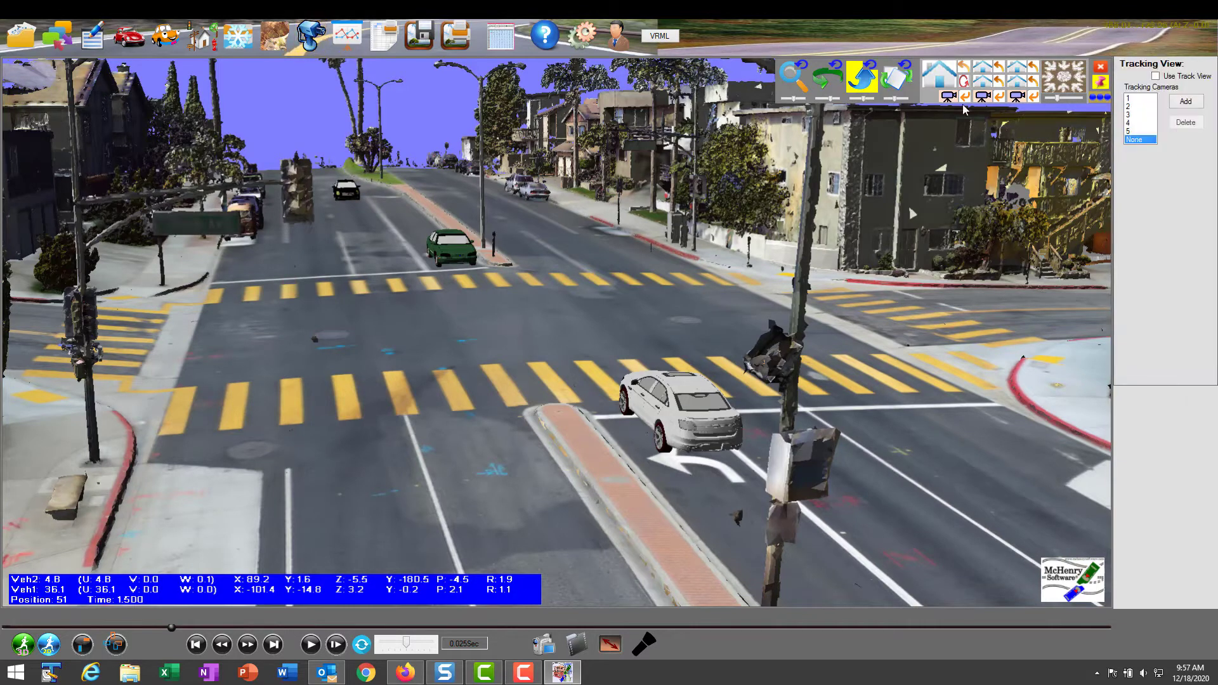
left_click(1130, 131)
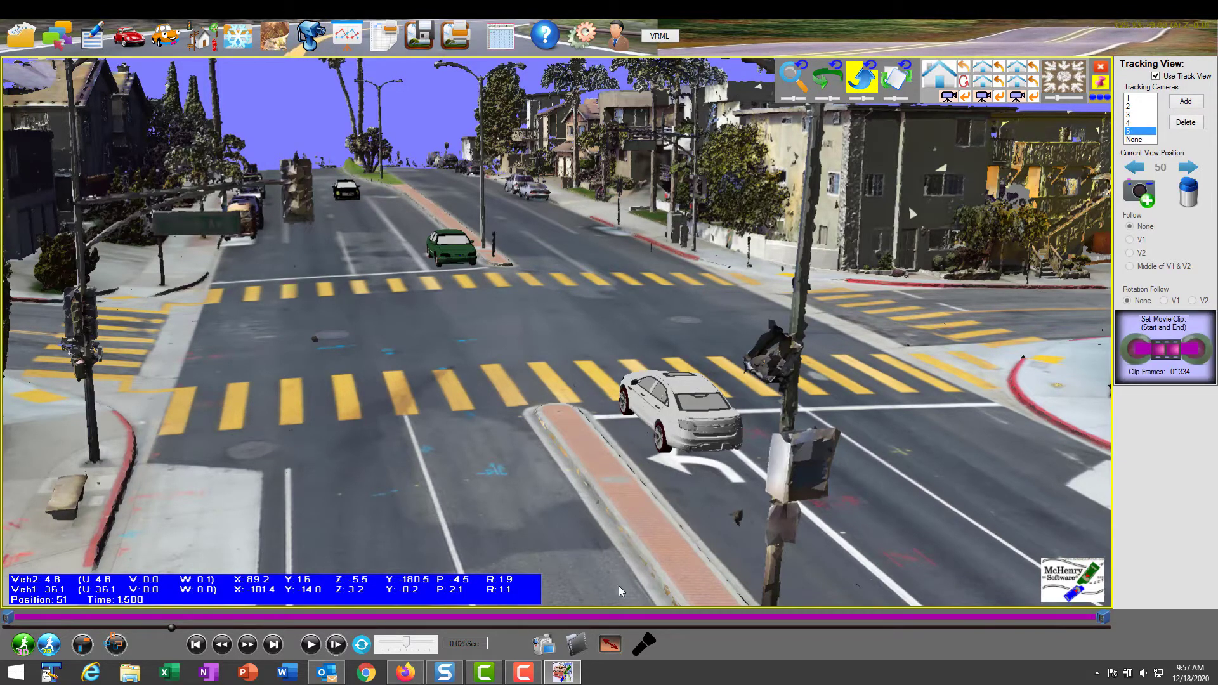
left_click(313, 647)
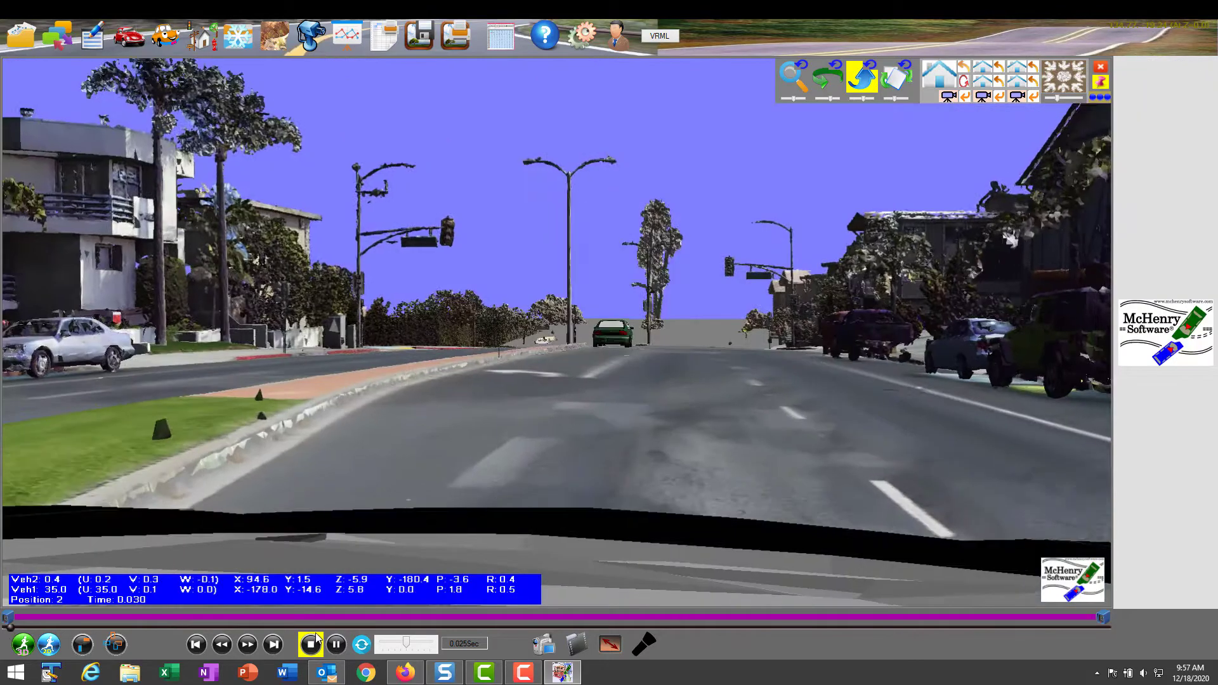